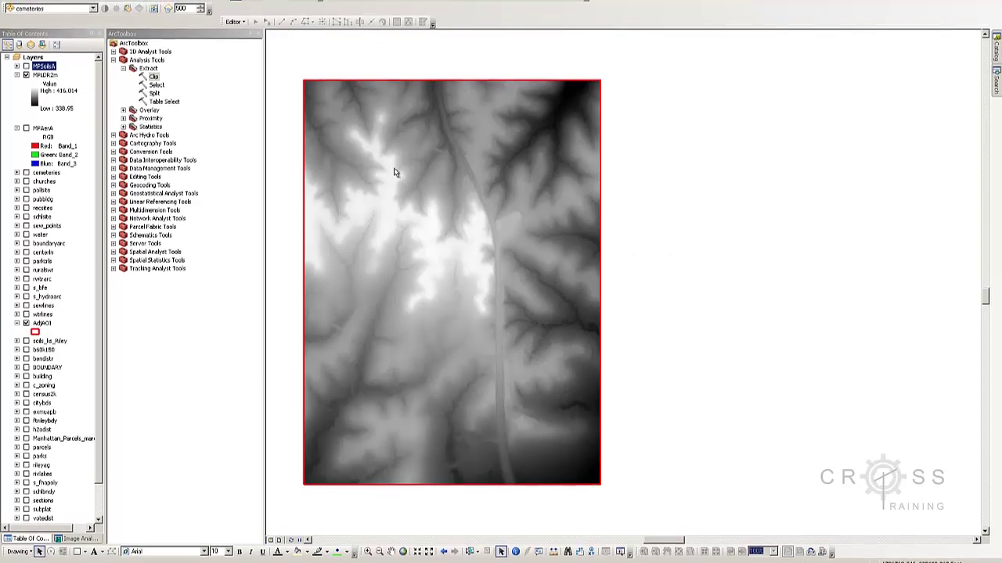
Step: Check the MPLDR2m layer's cell size and linear unit in its properties, then close them
right_click(49, 89)
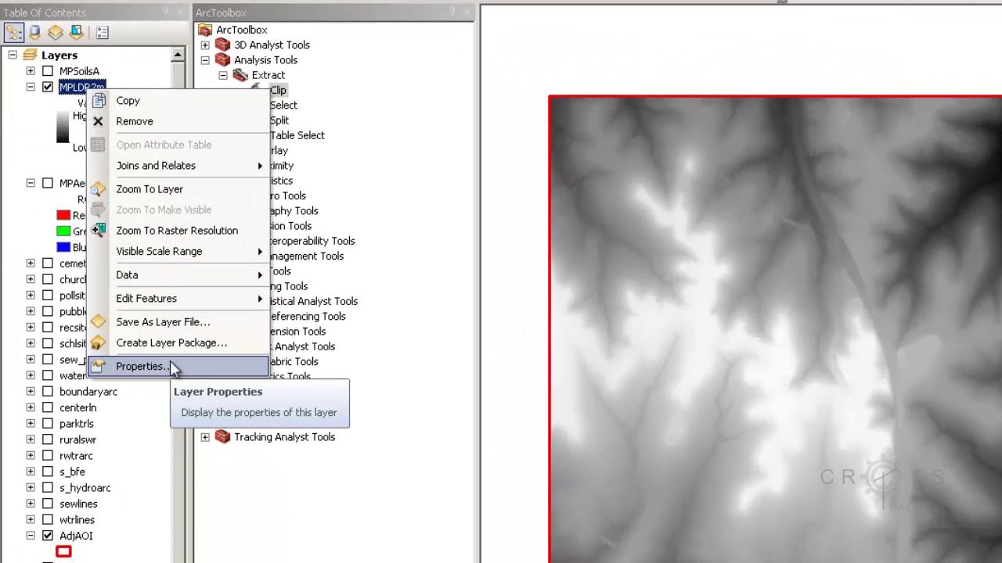
click(141, 366)
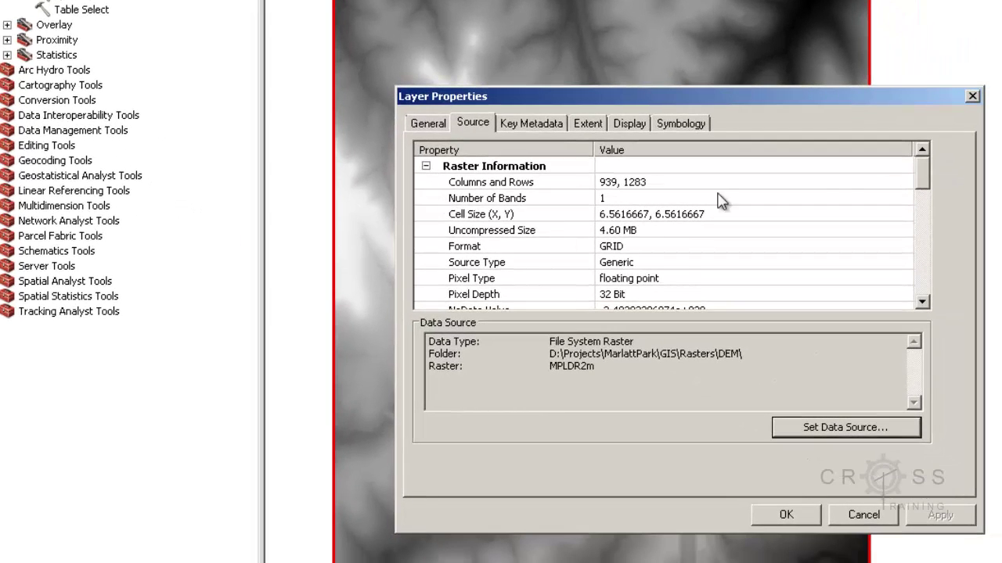
click(709, 217)
click(709, 216)
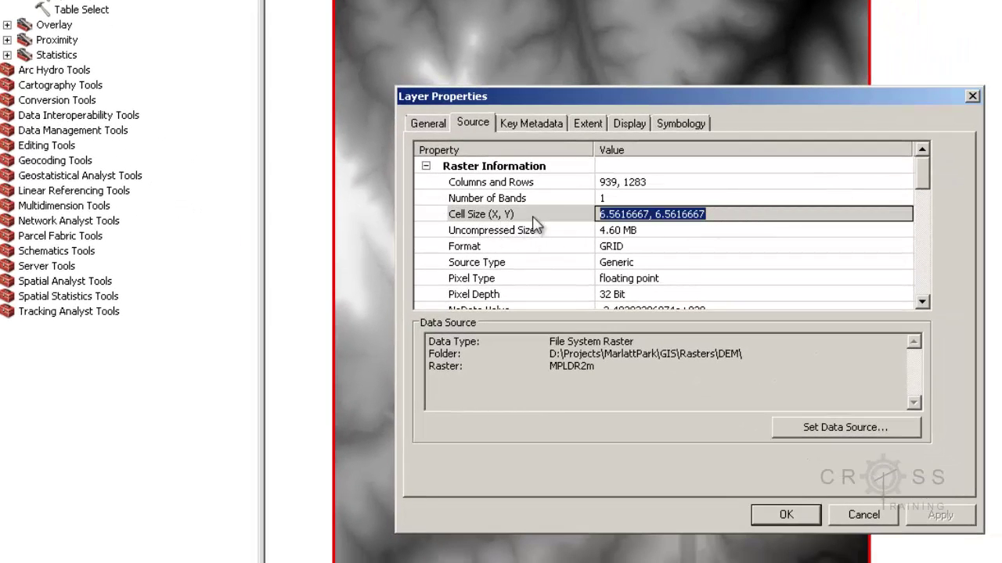
drag(923, 172, 922, 246)
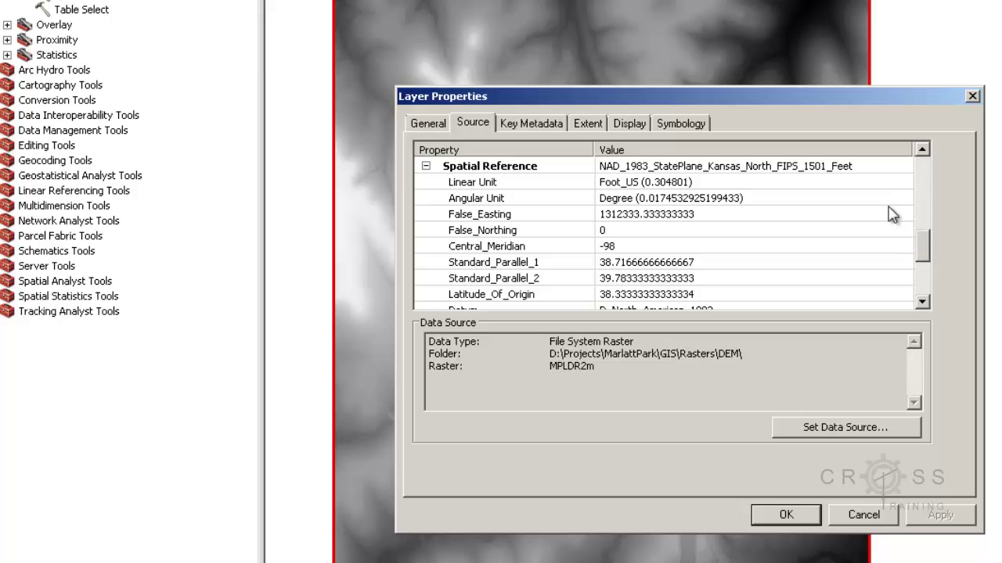
click(883, 182)
click(863, 514)
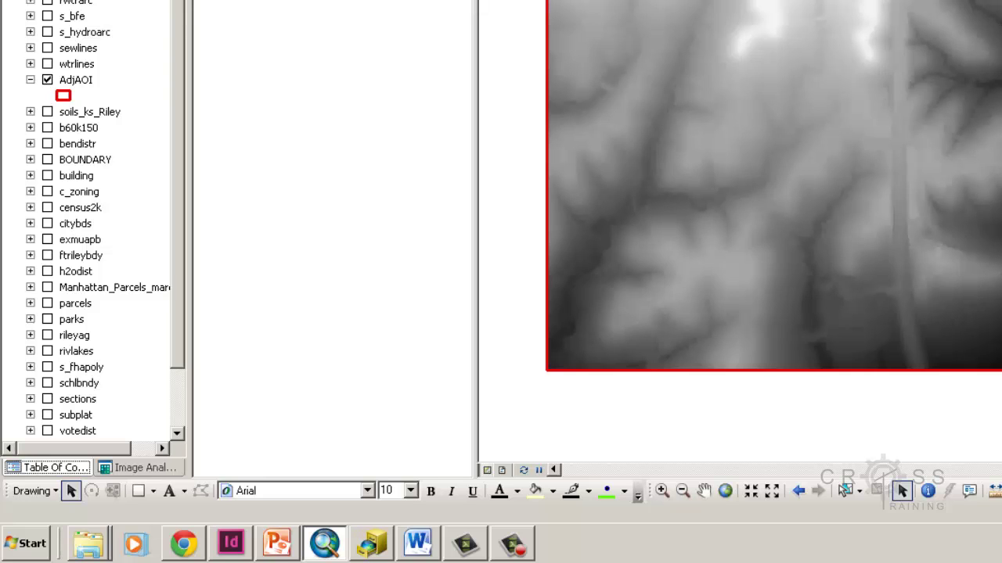
Step: Launch Google Earth from the Start menu's Google Earth program folder
click(23, 543)
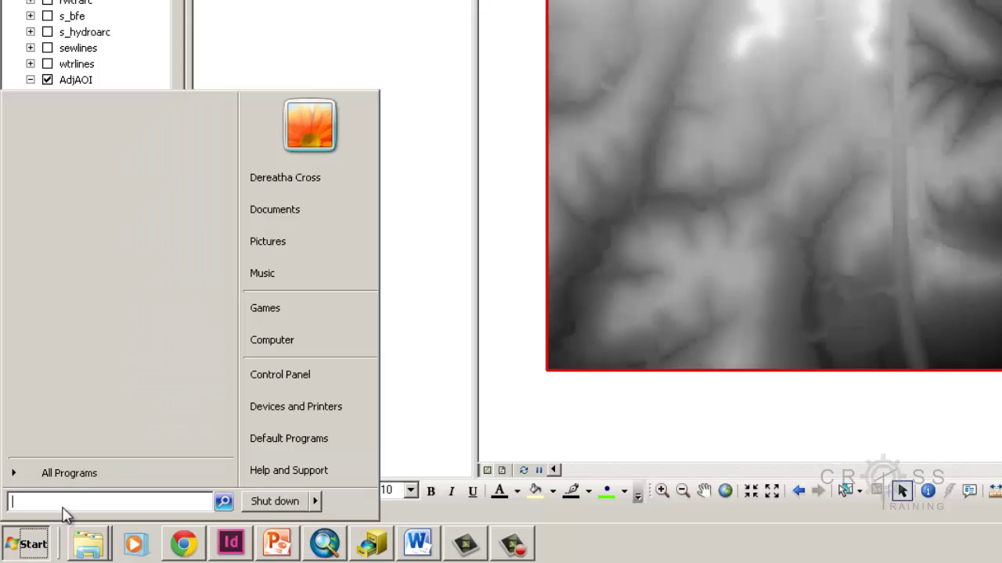
click(71, 473)
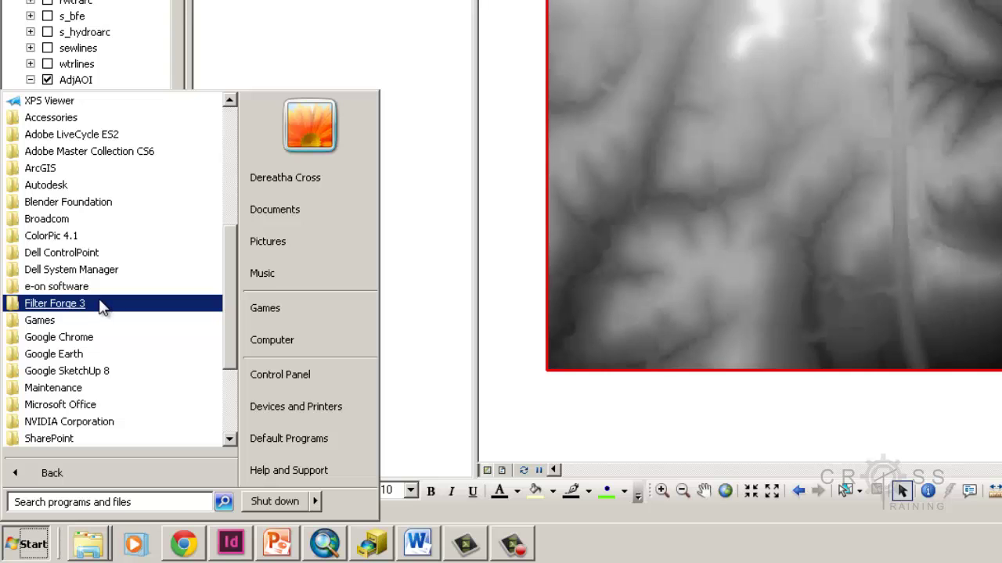
click(107, 355)
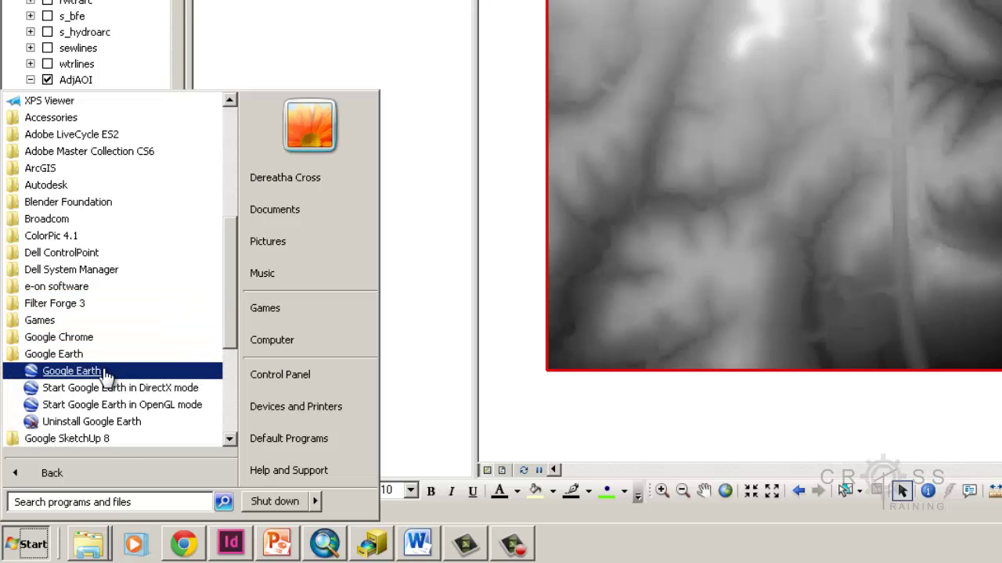
click(107, 372)
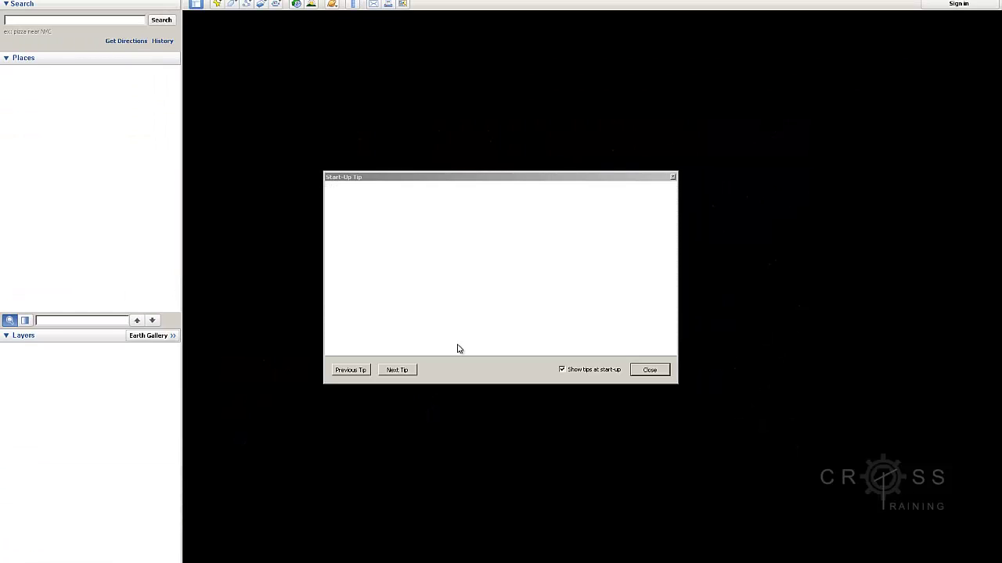
Step: Dismiss the Start-Up Tip and zoom the globe in on North America
click(646, 370)
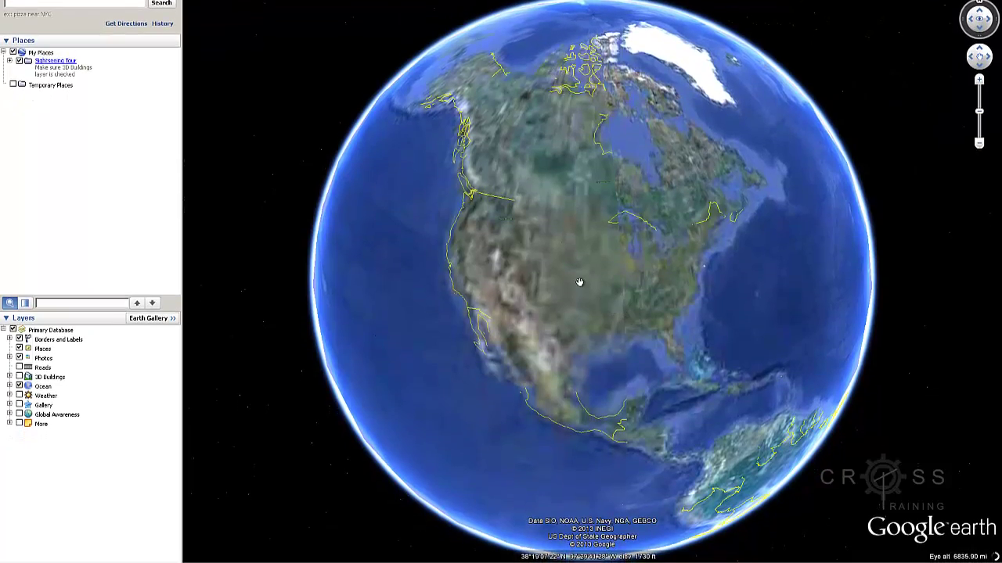
double_click(579, 283)
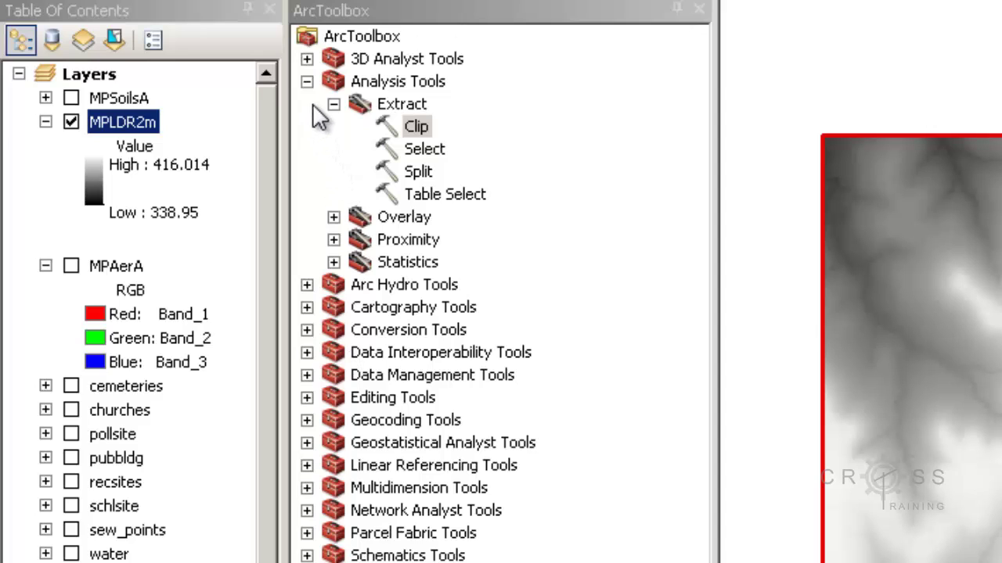
Step: Collapse Analysis Tools and open Spatial Analyst Tools > Map Algebra > Raster Calculator
click(306, 81)
click(356, 37)
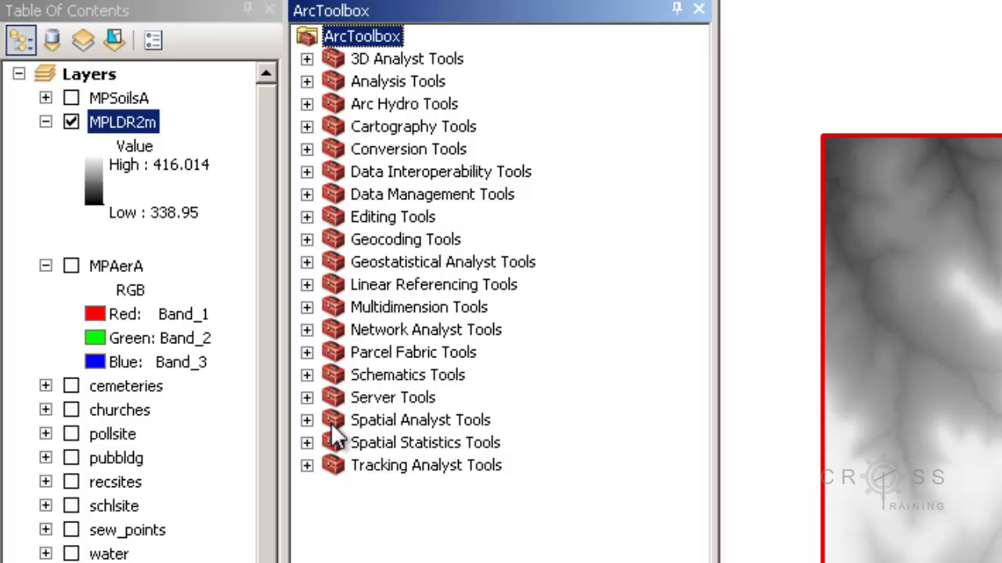
click(306, 420)
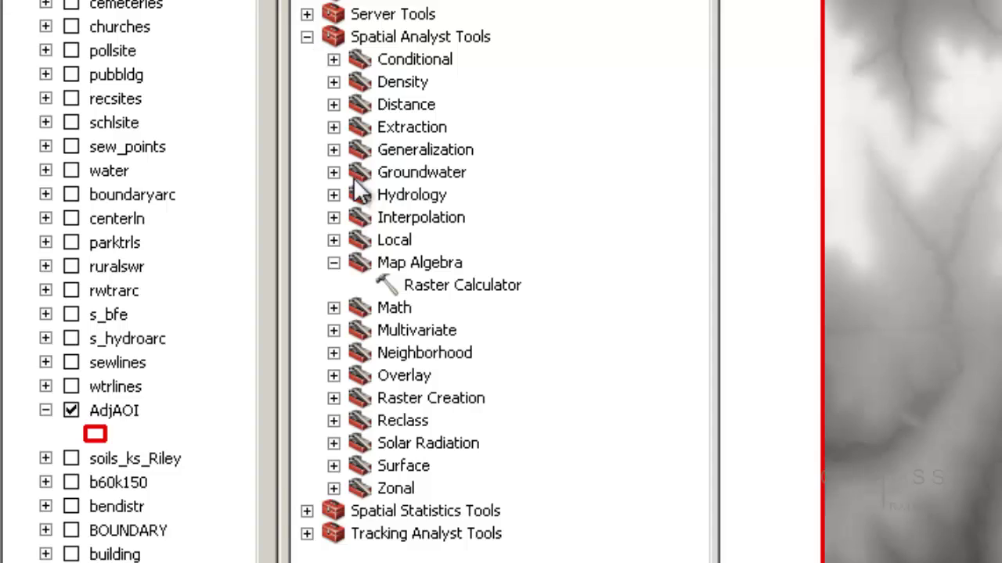
click(407, 265)
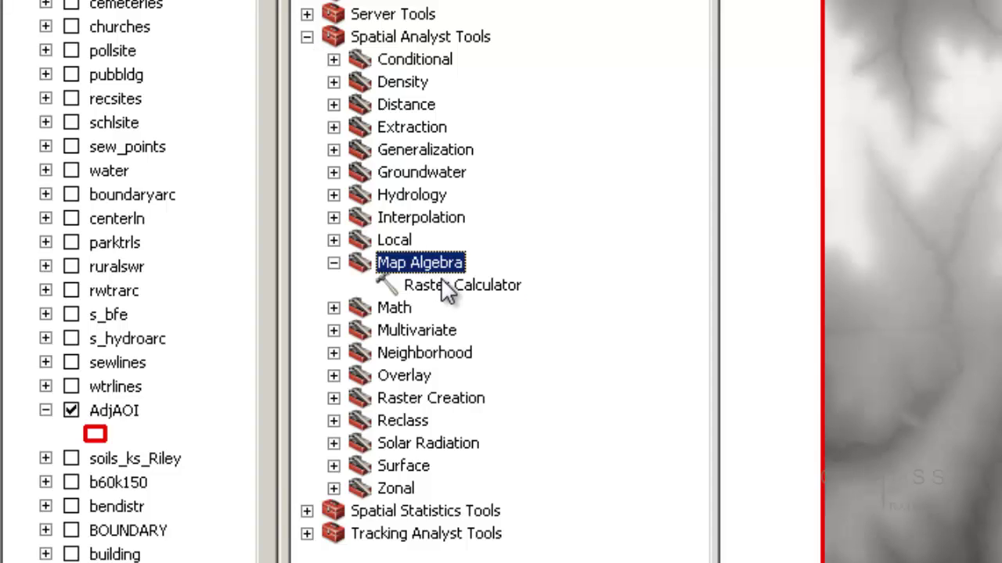
click(474, 285)
double_click(478, 284)
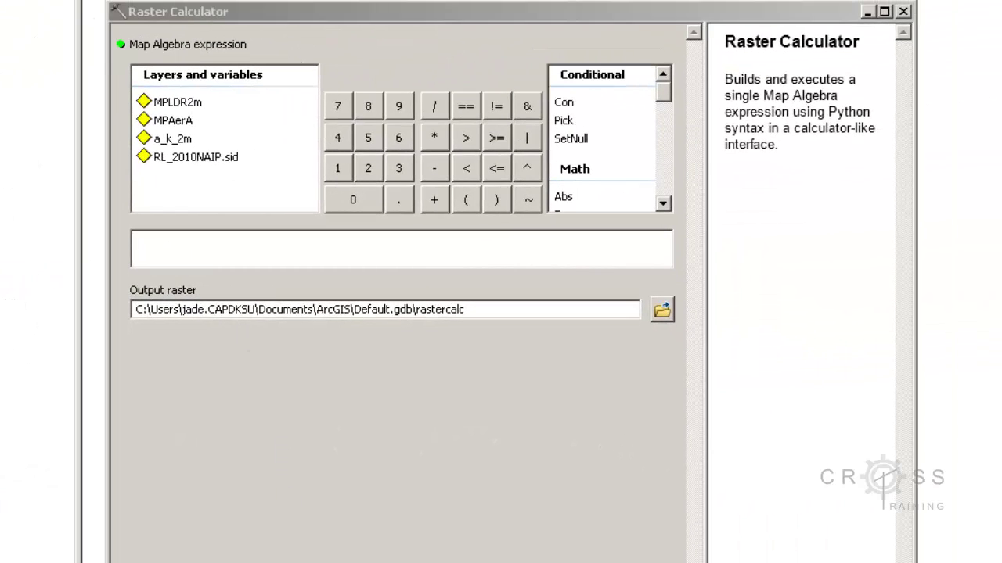
Step: Resize the Raster Calculator and insert MPLDR2m followed by the * operator
drag(300, 537, 285, 404)
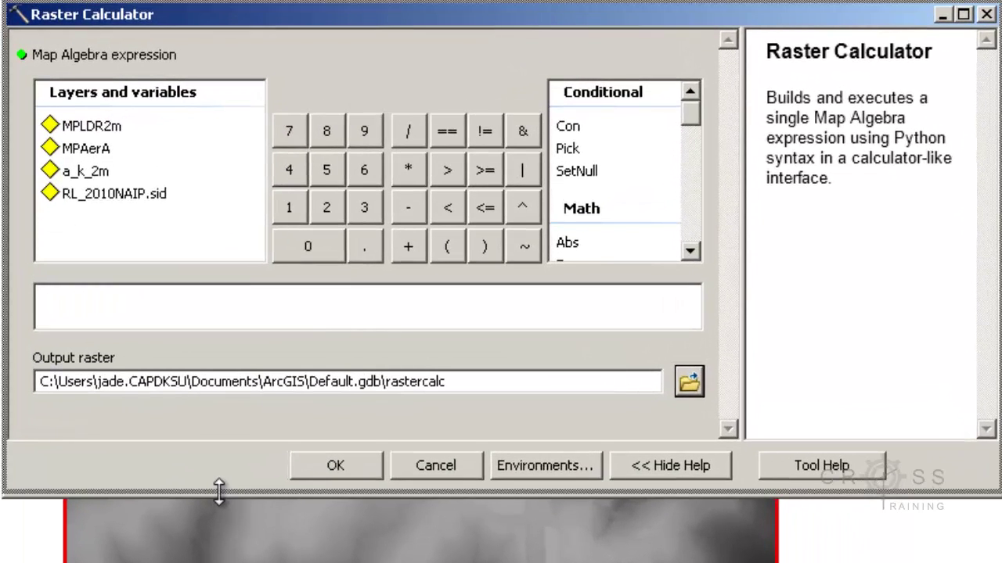
click(651, 306)
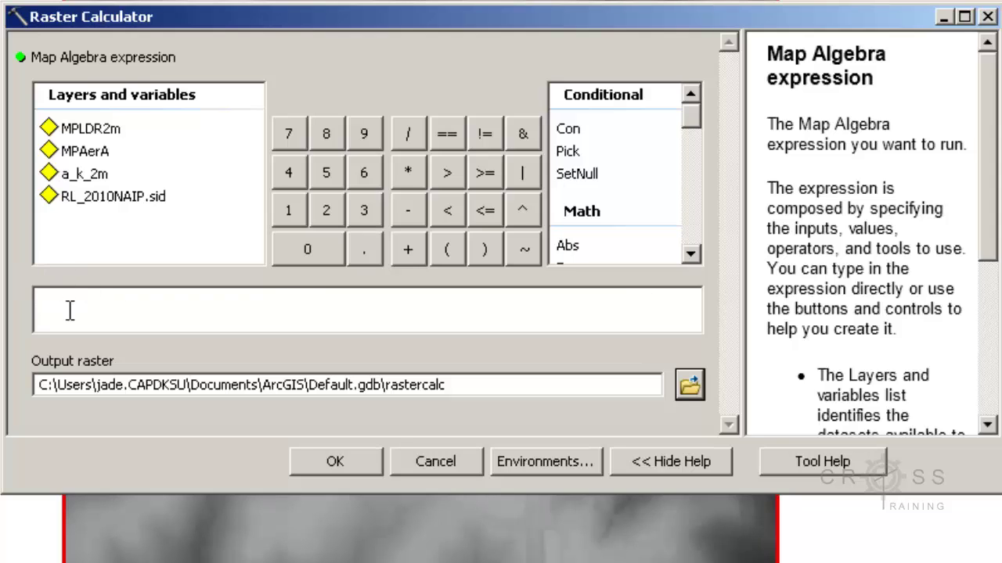
click(116, 135)
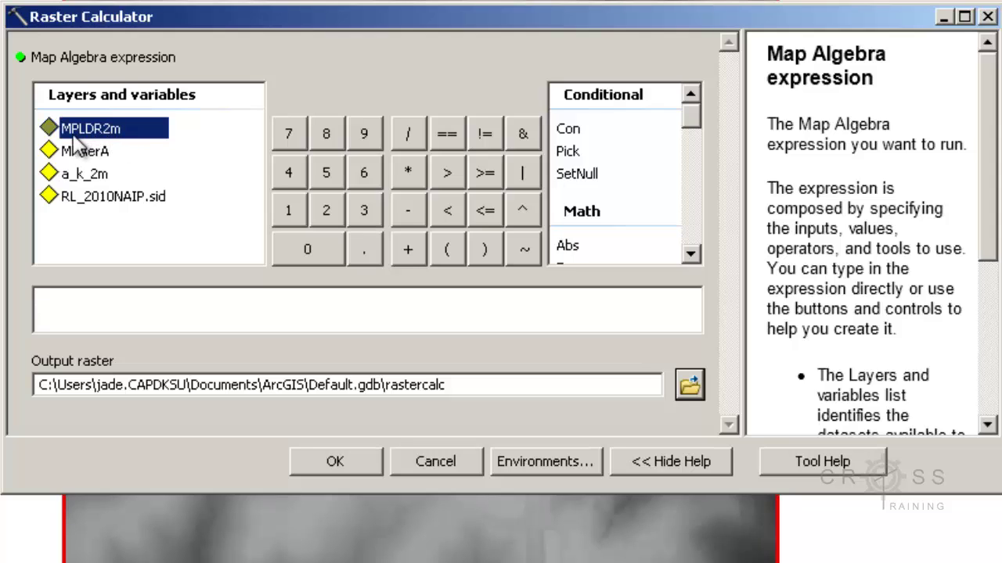
double_click(112, 137)
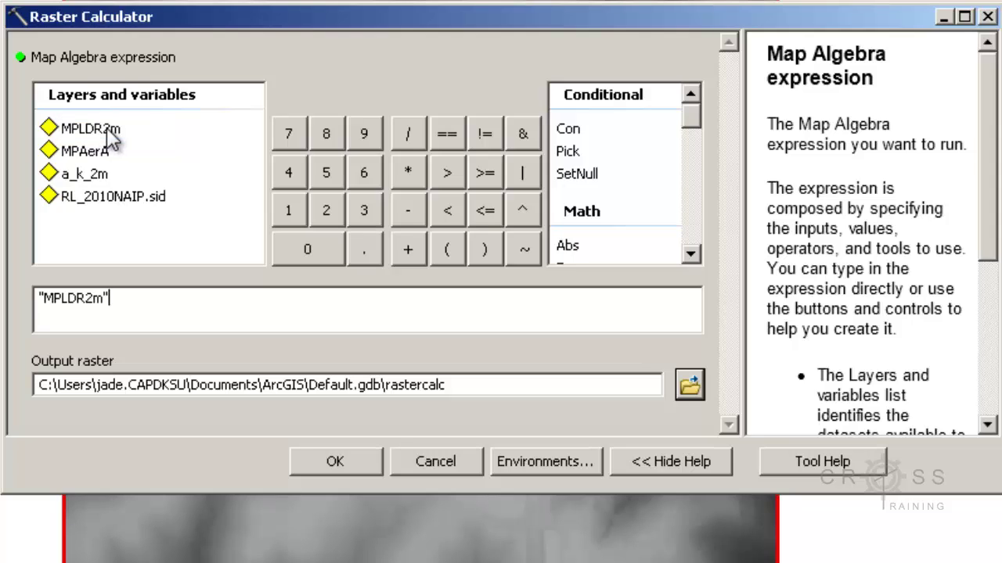
click(408, 173)
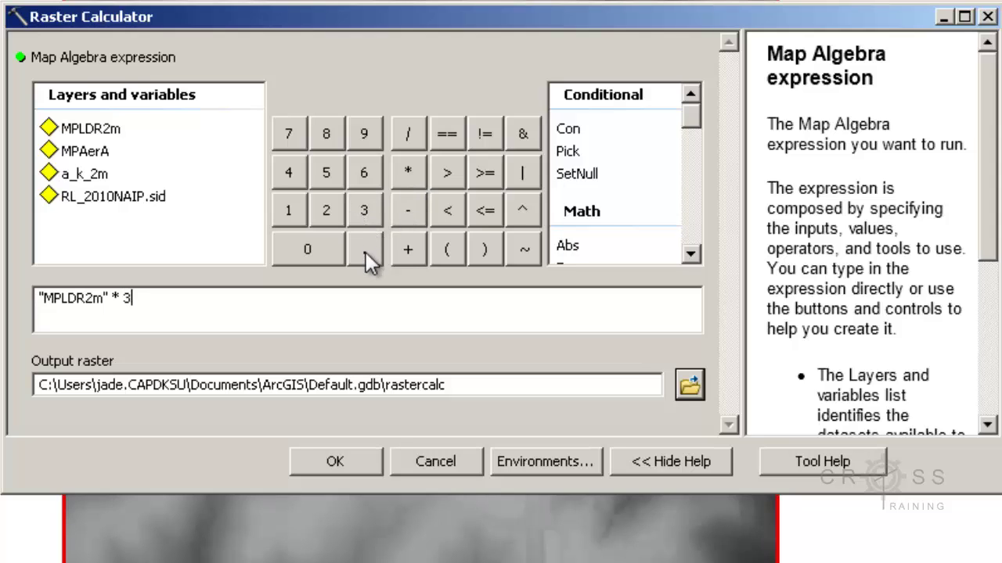
Step: Complete the expression with the conversion factor 3.2808399 using the keypad
click(342, 213)
click(316, 249)
click(333, 136)
click(360, 211)
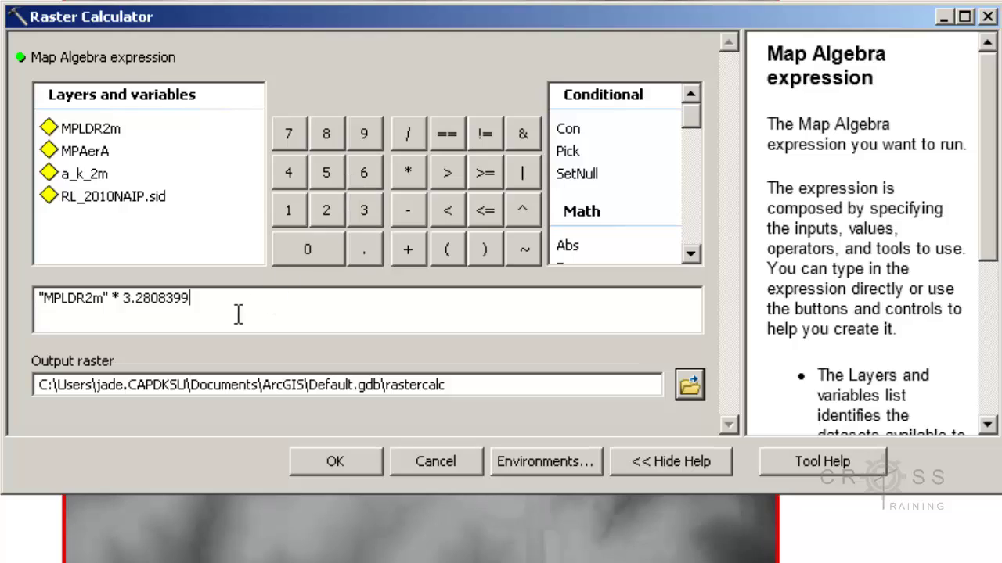
drag(194, 299, 126, 288)
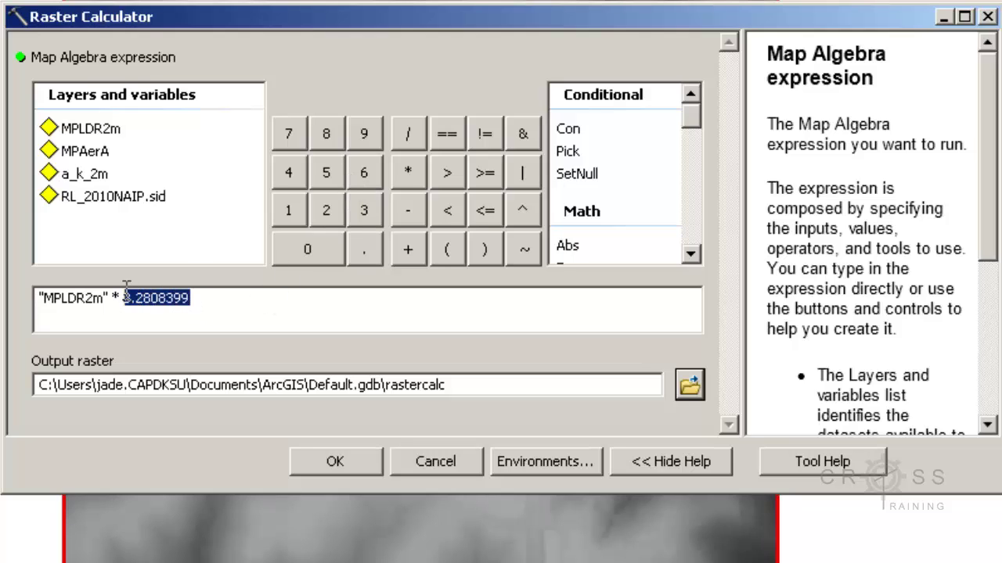
click(226, 306)
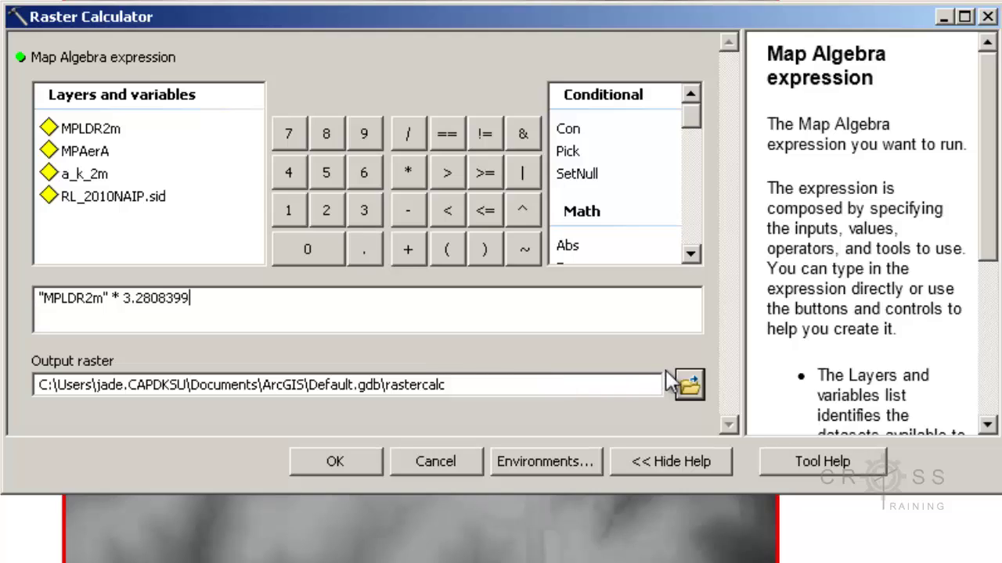
click(690, 385)
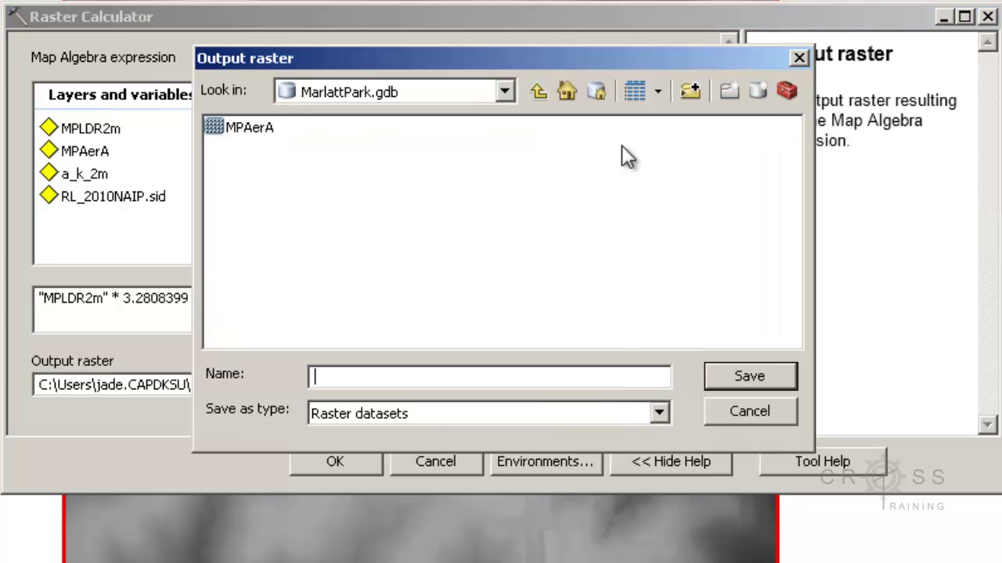
Step: Name the output raster MPLDRaft in MarlattPark.gdb and run the calculation
drag(624, 56, 859, 47)
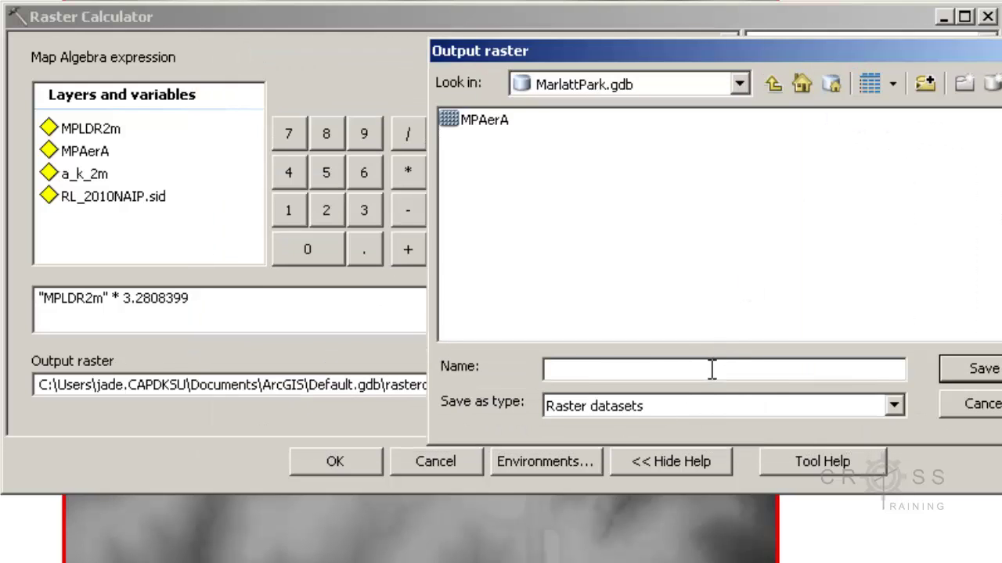
text(MPLDRa2m)
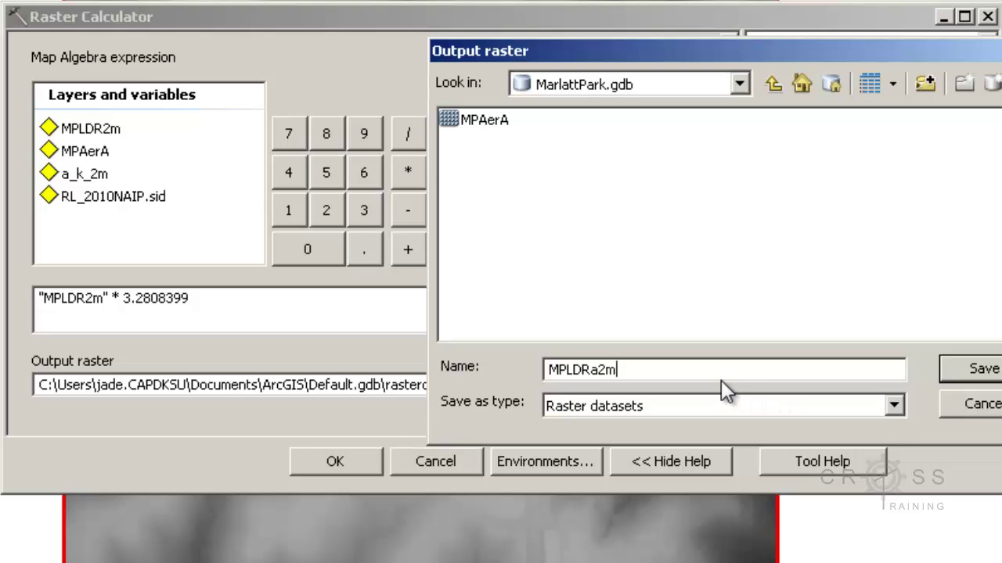
drag(644, 369, 598, 370)
text(ft)
click(970, 369)
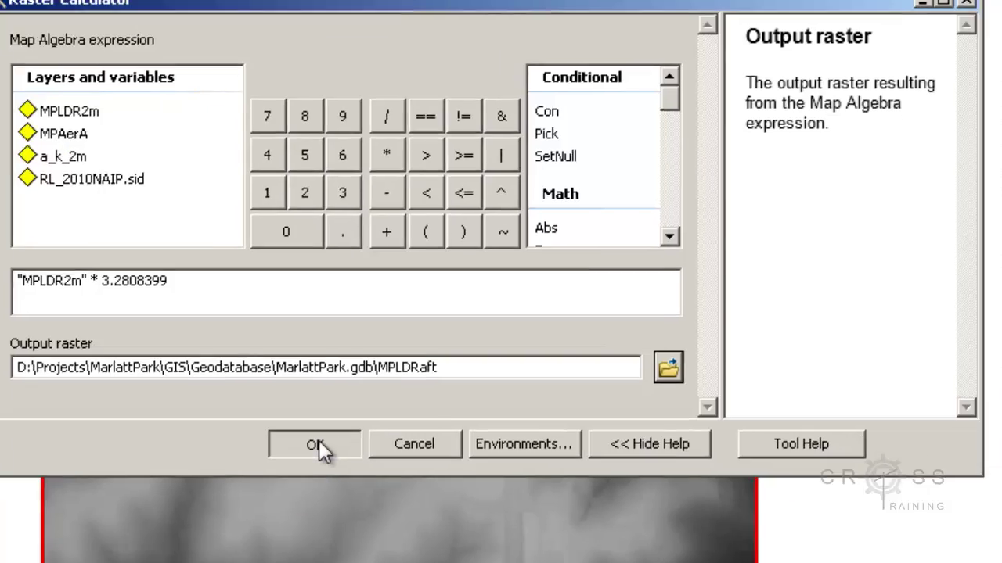
click(341, 459)
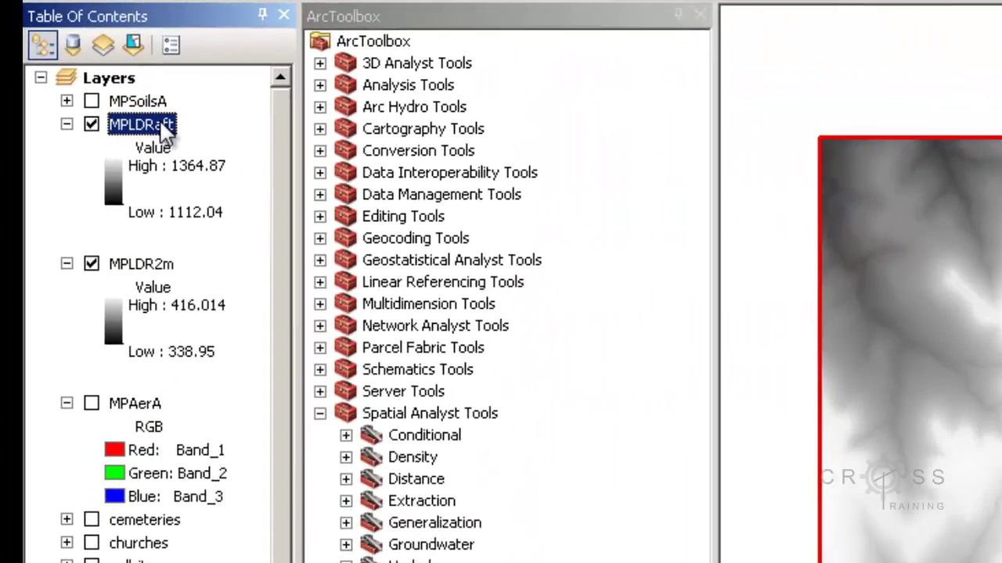
right_click(78, 62)
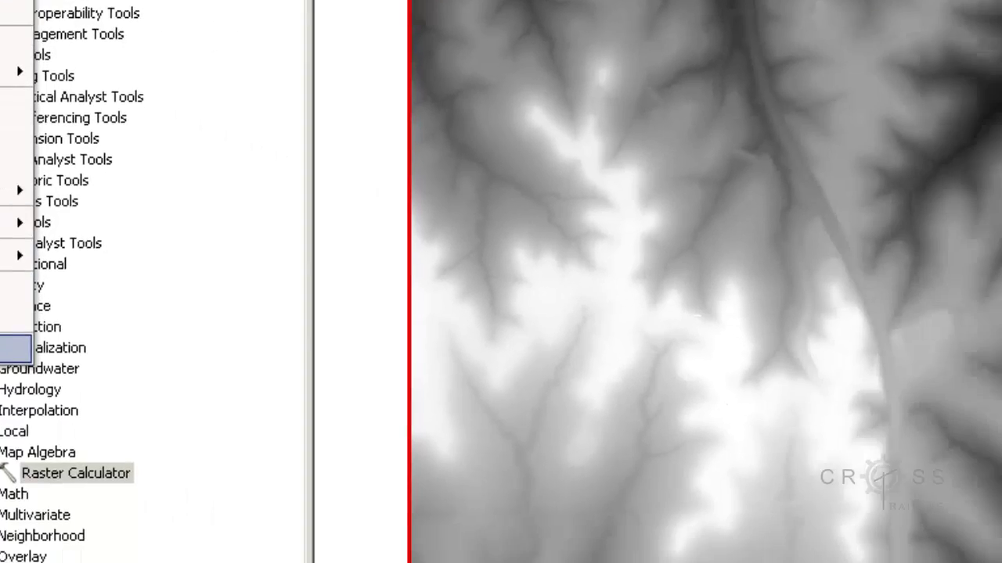
click(225, 522)
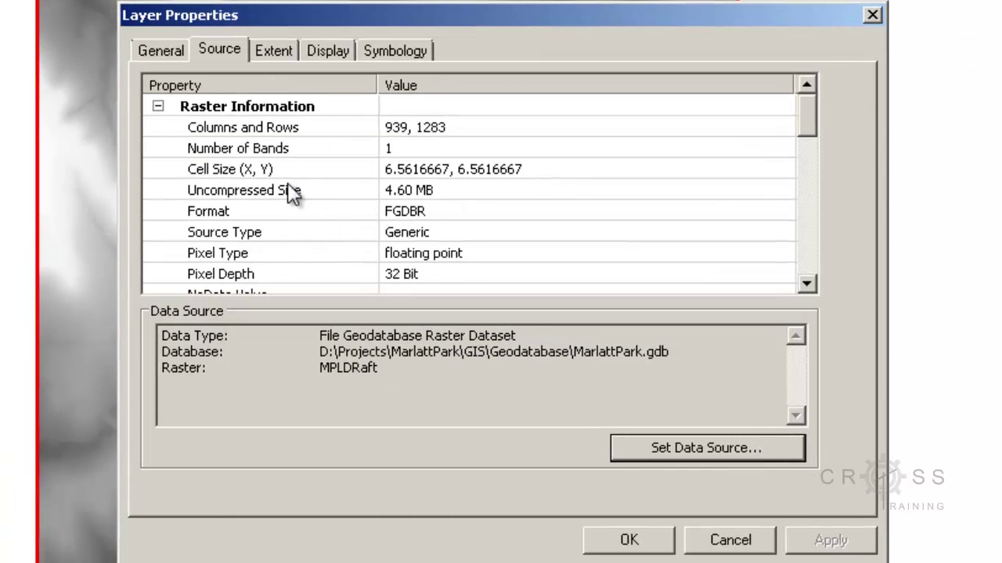
click(390, 171)
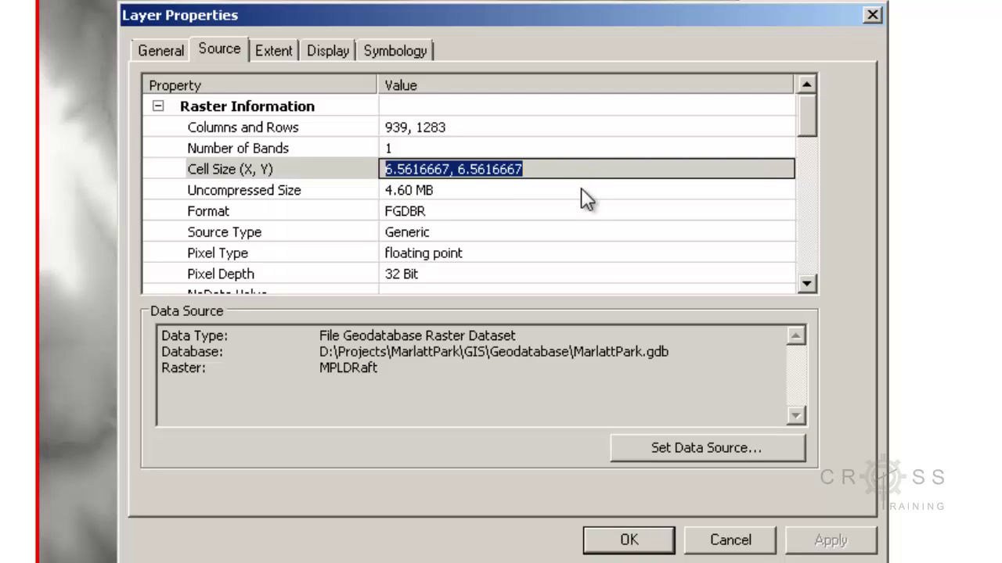
click(537, 250)
scroll(537, 248, down, 5)
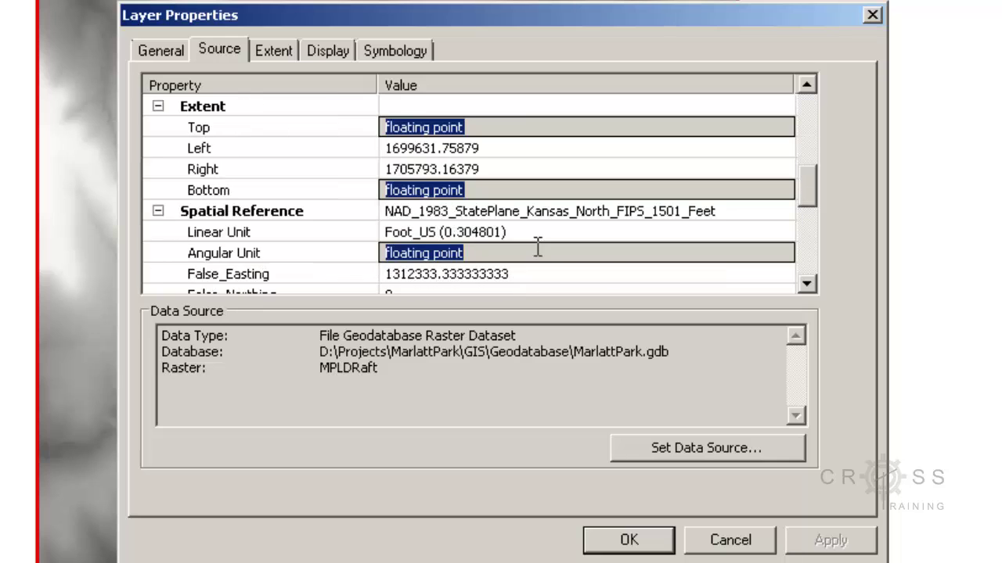
click(537, 212)
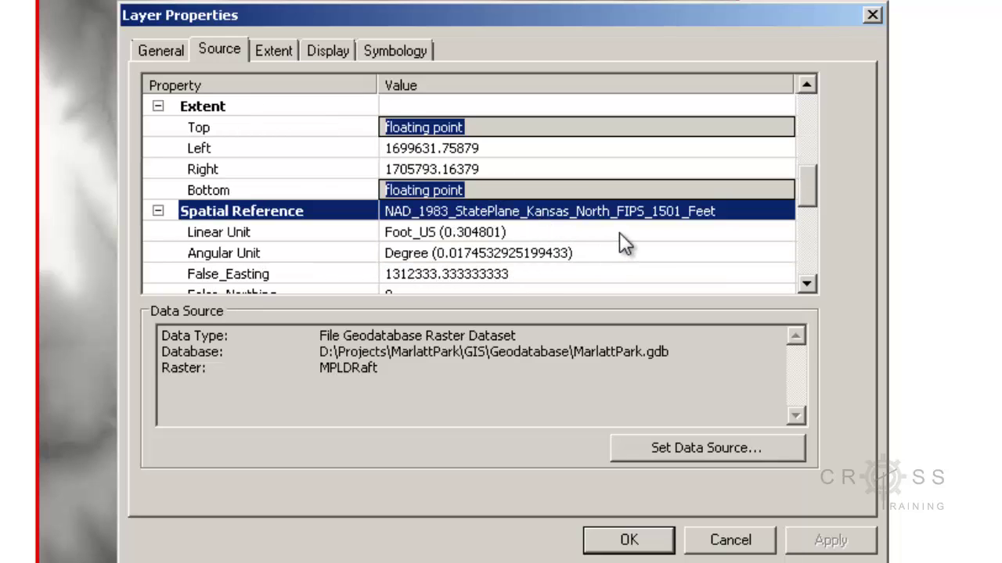
click(515, 233)
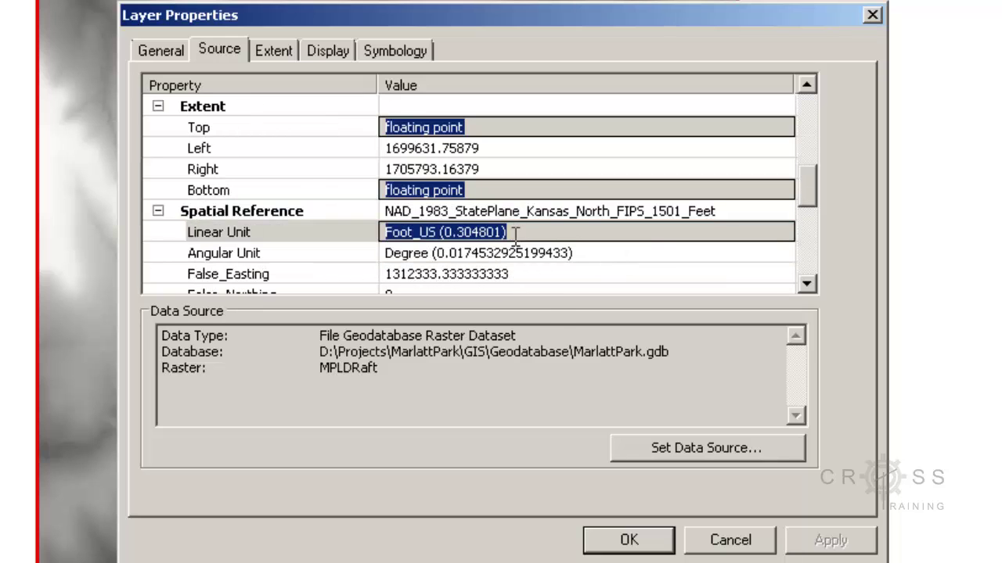
drag(321, 351, 508, 373)
click(403, 380)
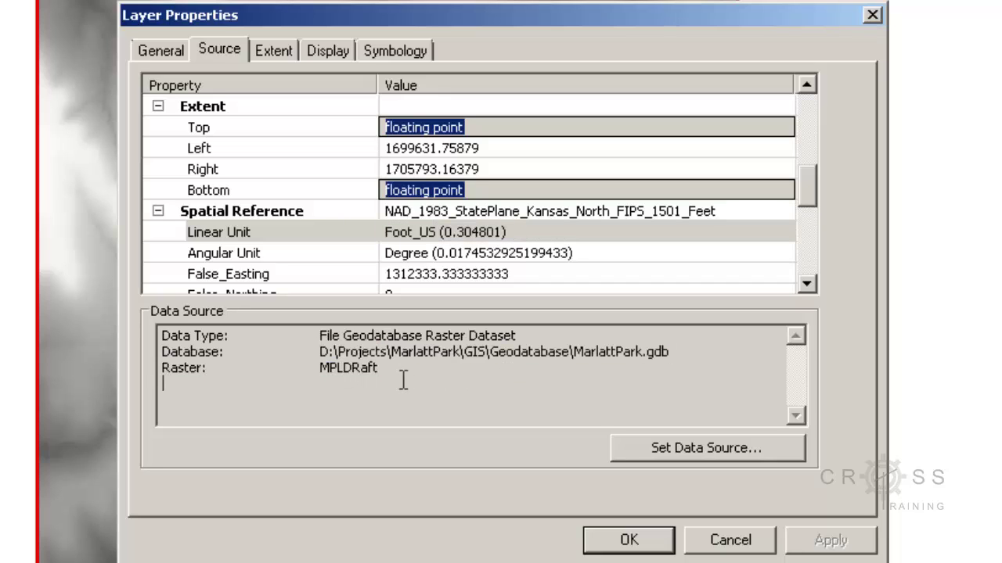
click(629, 540)
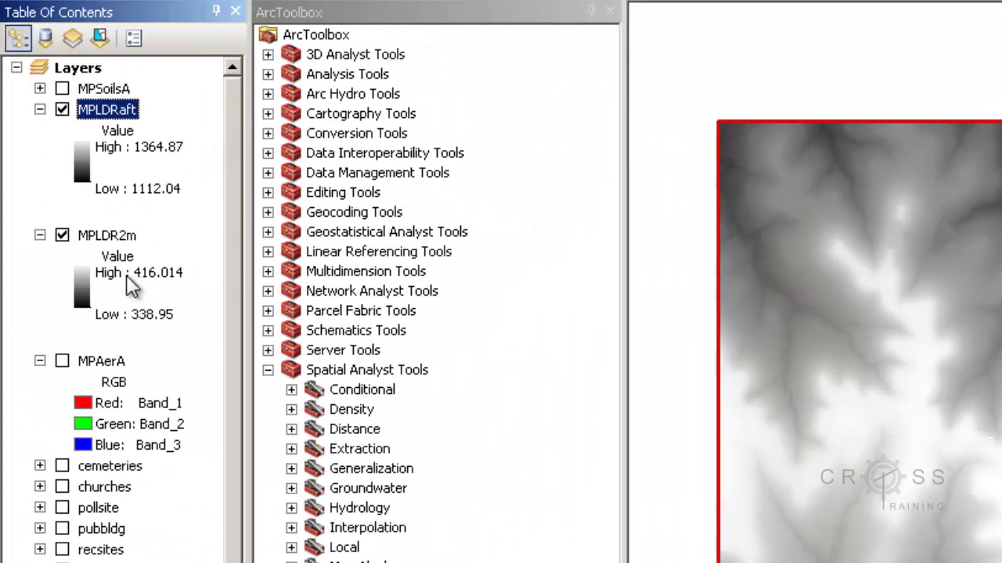
click(159, 282)
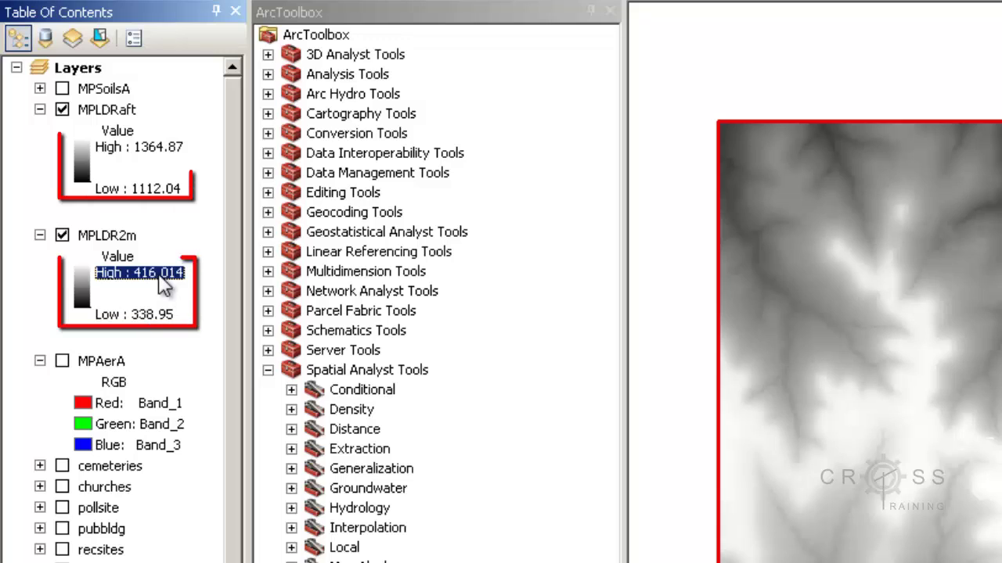
click(149, 160)
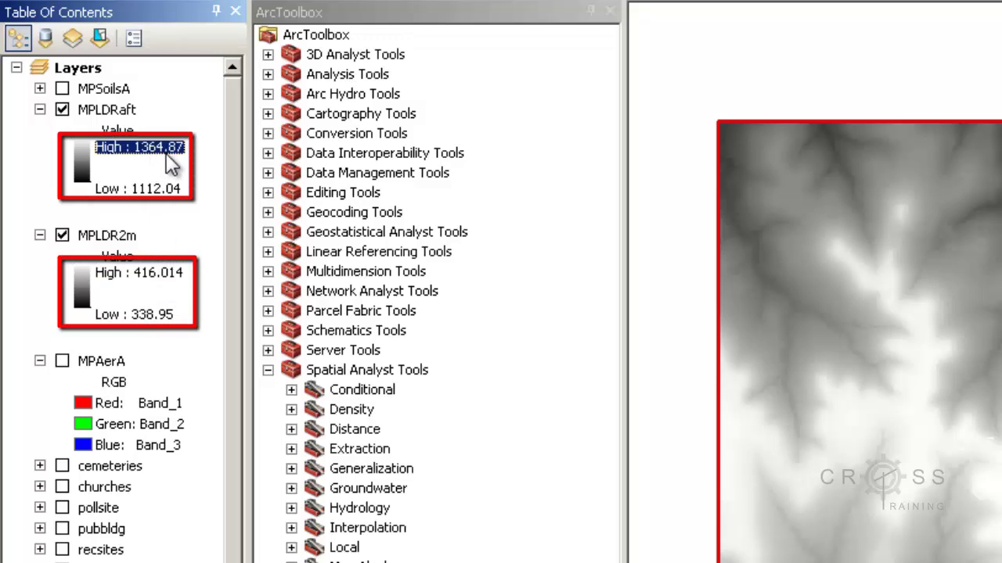